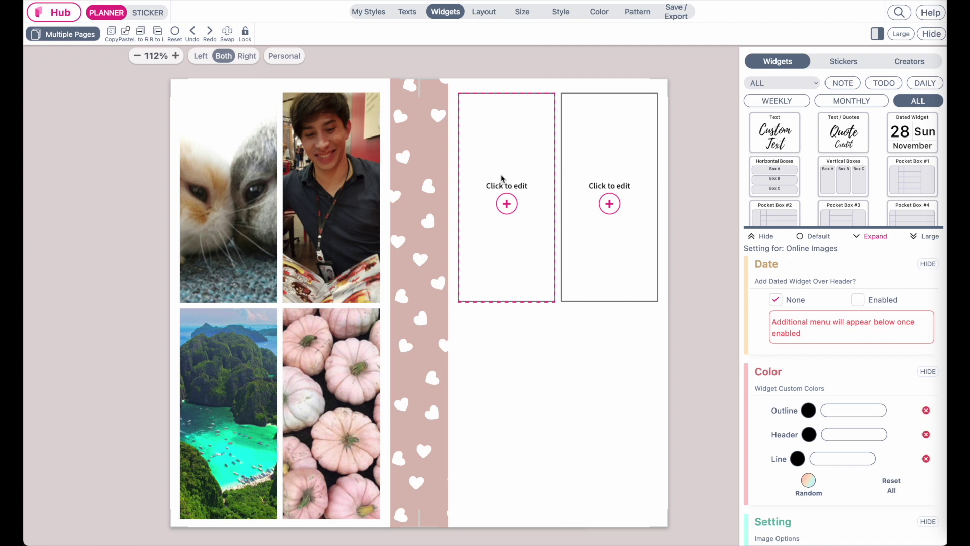
# Step: Filter widgets to IMAGES and make the first right-page box a Personal Image widget
pyautogui.click(759, 86)
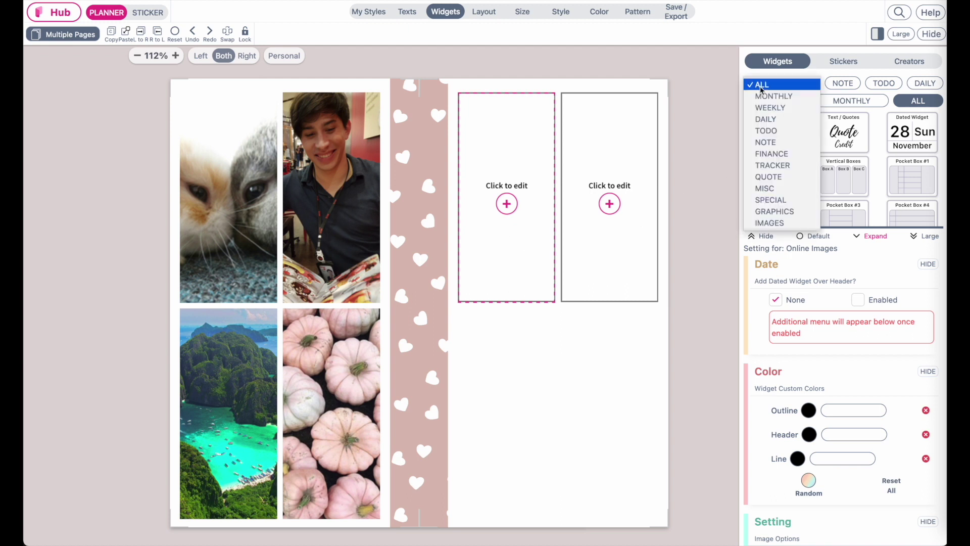
pyautogui.click(782, 224)
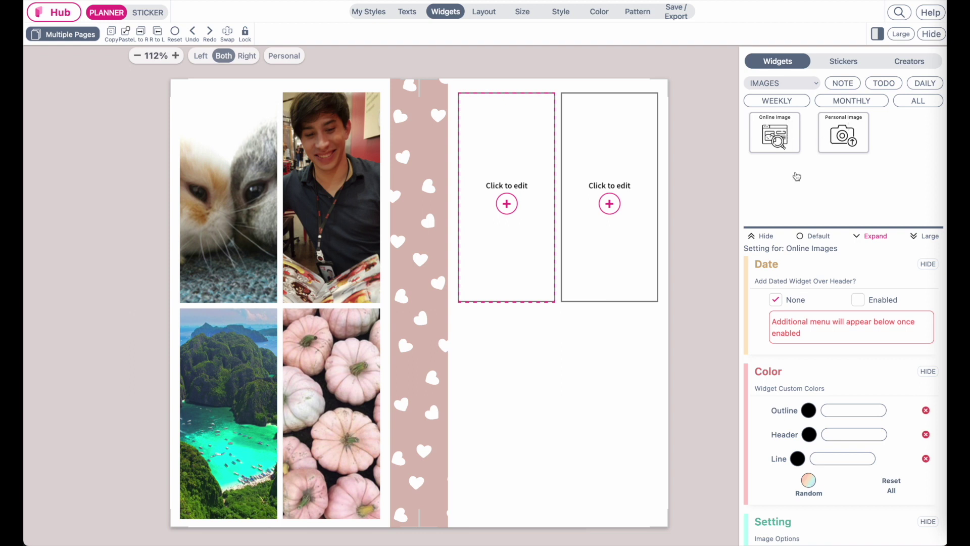
pyautogui.click(851, 139)
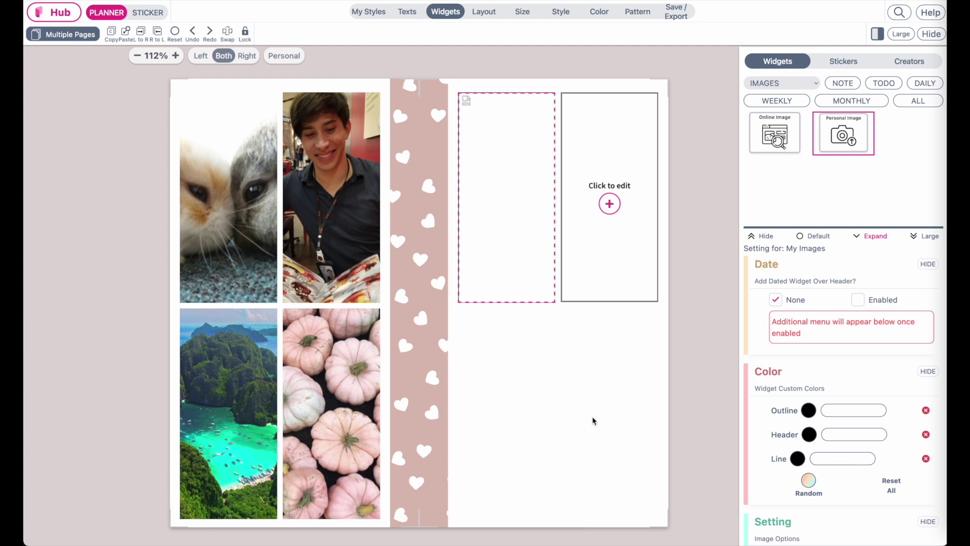
# Step: From the Image section, browse Downloads and pick dried-fluffy-cotton-flower-branch-beige-background.jpg
pyautogui.scroll(-8, 820, 427)
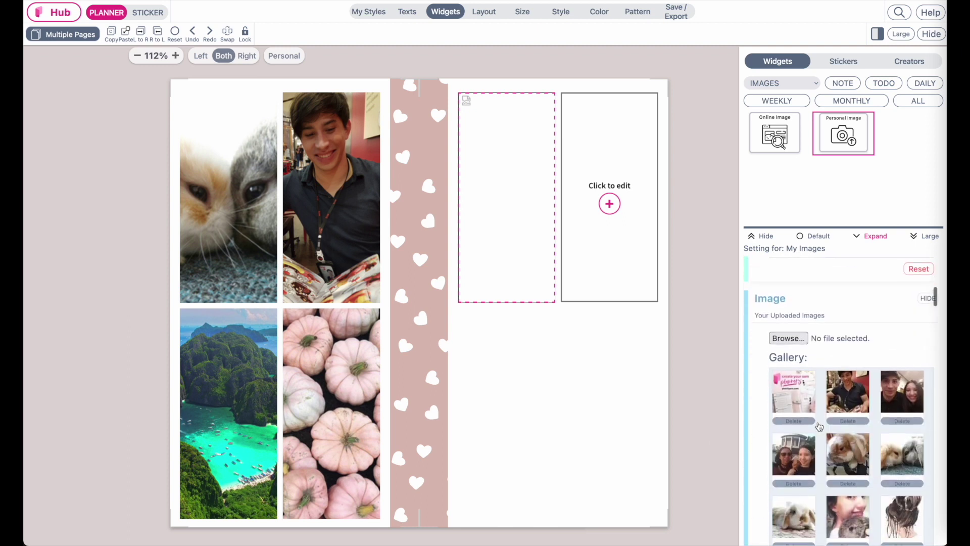
pyautogui.scroll(-1, 819, 427)
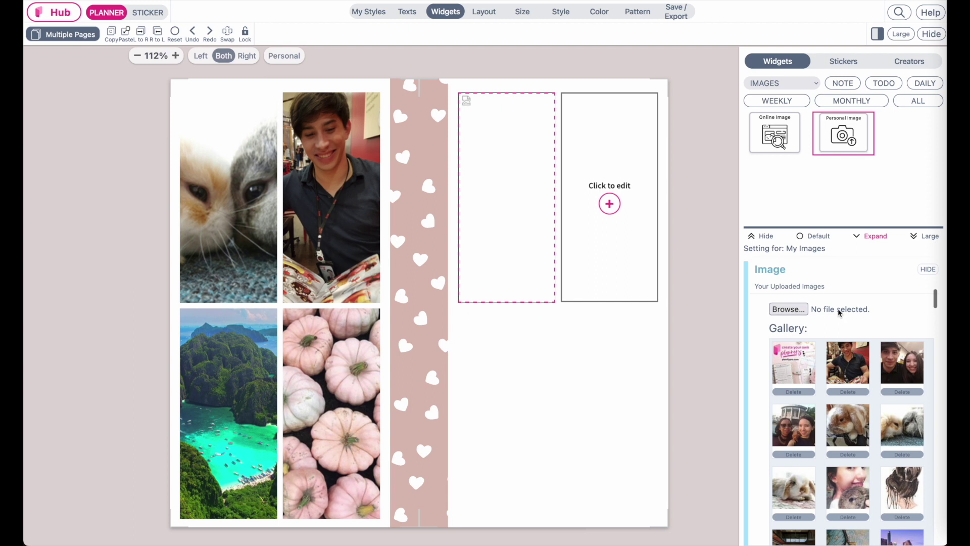
pyautogui.click(787, 313)
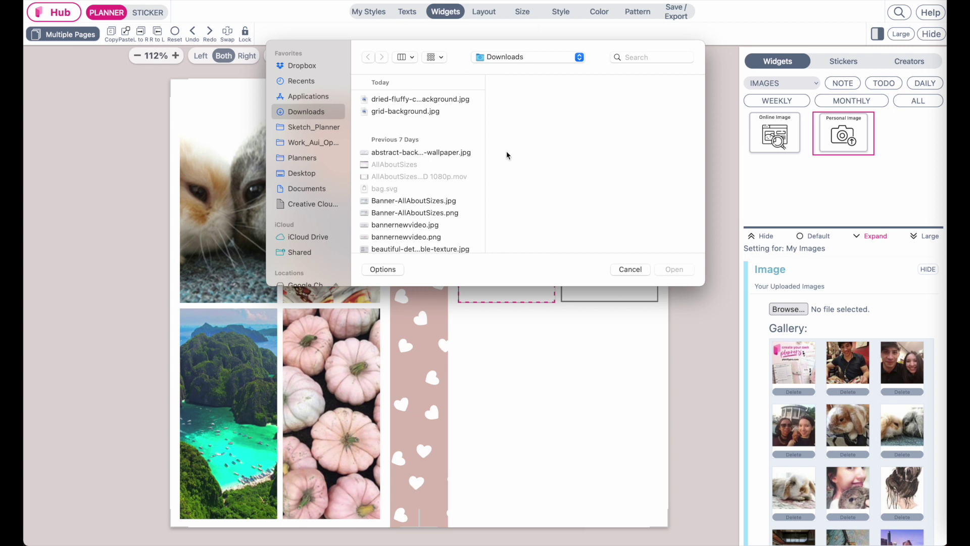
pyautogui.click(383, 101)
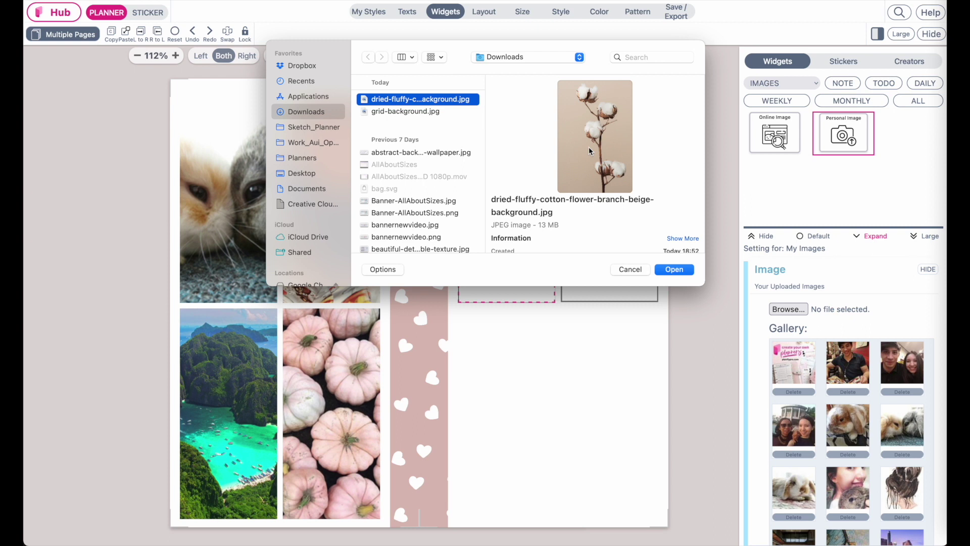
# Step: Confirm the file so the cotton flower photo uploads into My Images
pyautogui.click(675, 270)
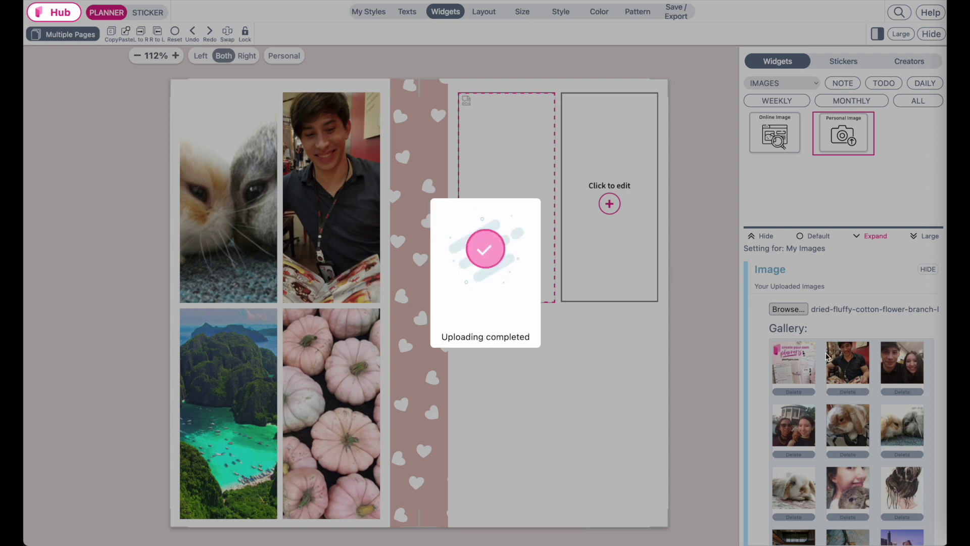
pyautogui.scroll(-15, 827, 357)
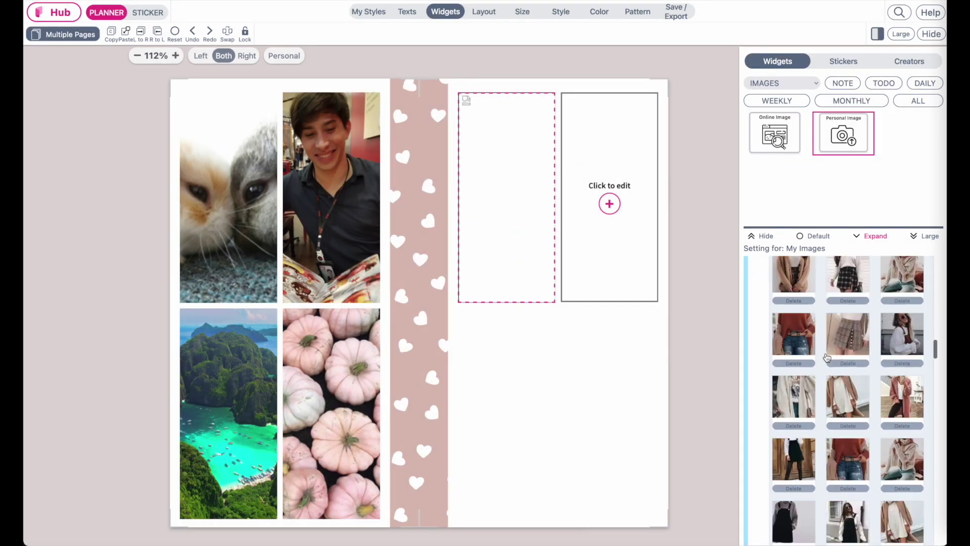
# Step: Insert the cotton flower thumbnail from the bottom of My Images into the image box
pyautogui.scroll(-20, 826, 356)
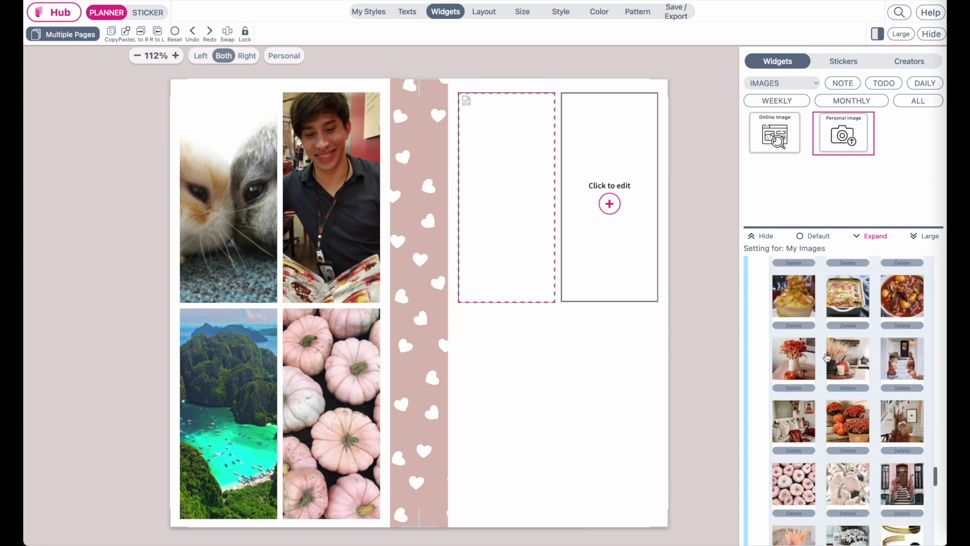
pyautogui.scroll(-4, 827, 356)
pyautogui.scroll(5, 823, 357)
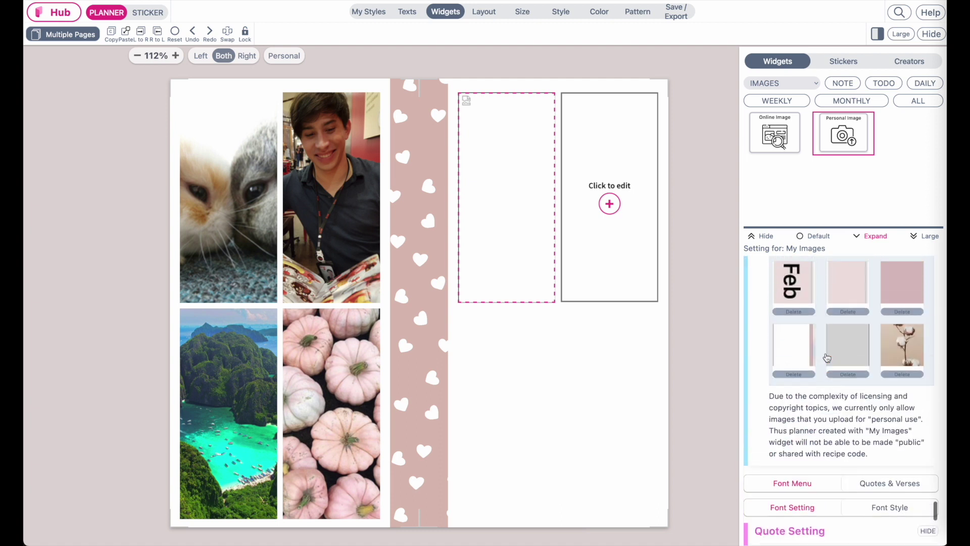
pyautogui.click(904, 349)
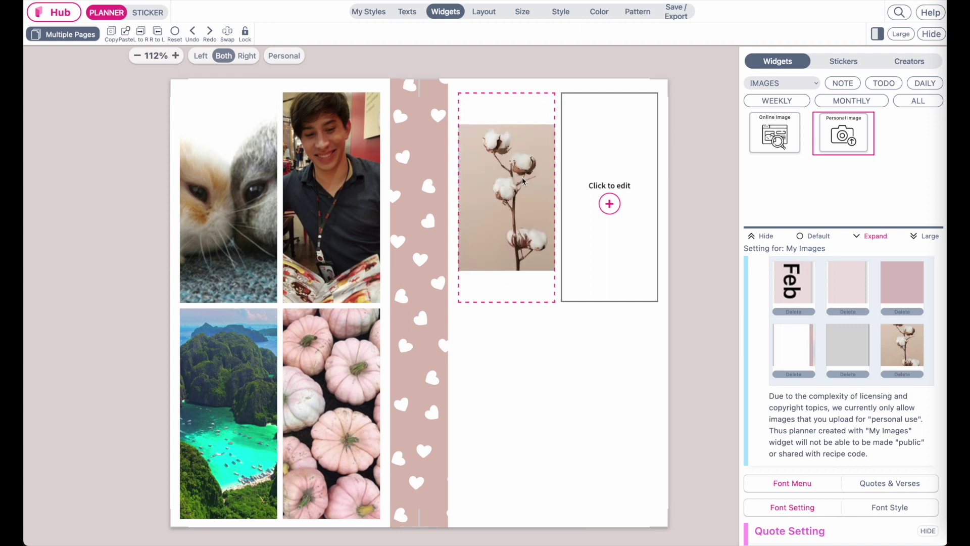
# Step: Try zooming the cotton photo within its box using the Image Options slider
pyautogui.scroll(2, 827, 398)
pyautogui.scroll(-6, 827, 398)
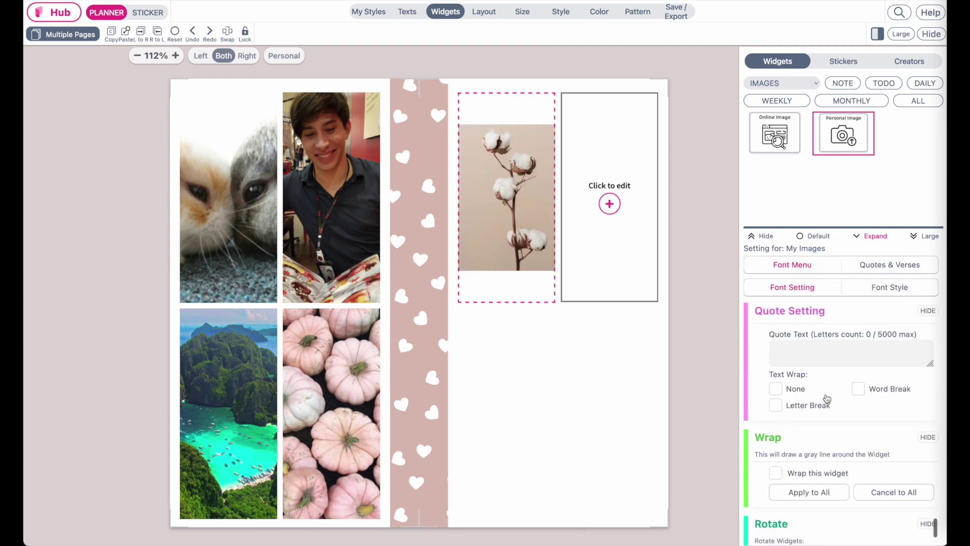
pyautogui.scroll(6, 827, 398)
pyautogui.scroll(-10, 827, 398)
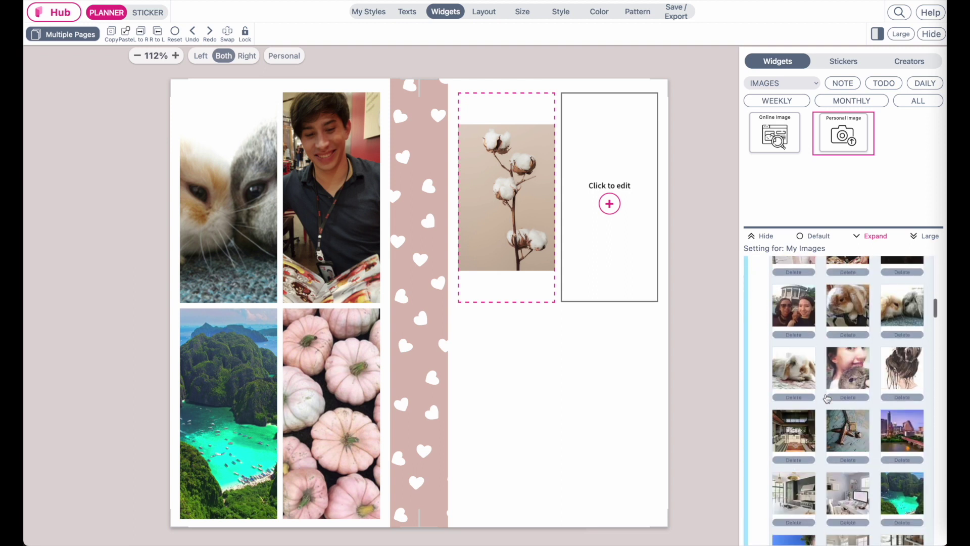
pyautogui.scroll(-5, 827, 398)
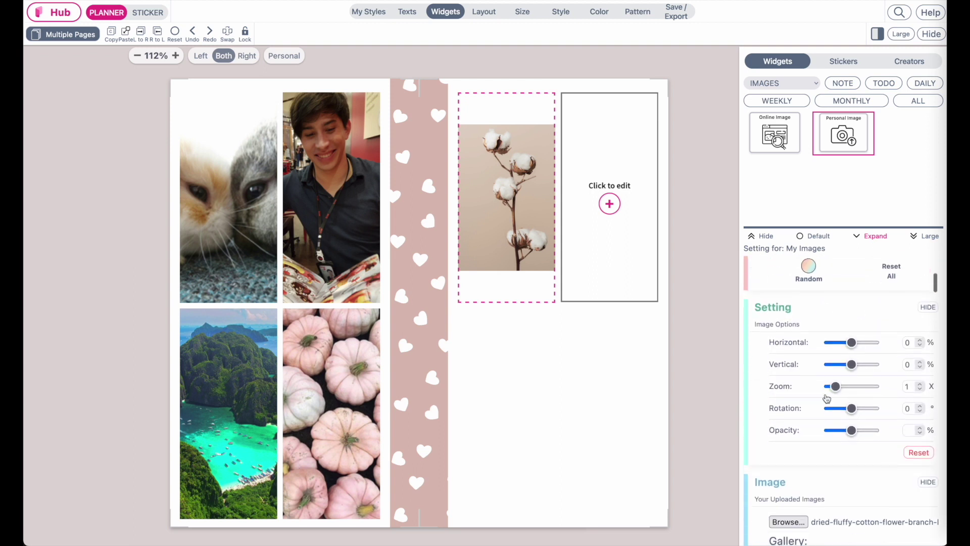
pyautogui.moveTo(835, 386); pyautogui.dragTo(854, 414)
# Step: Nudge the photo's Horizontal and Vertical sliders, then Reset its position, zoom and rotation
pyautogui.moveTo(851, 343)
pyautogui.mouseDown()
pyautogui.moveTo(831, 344)
pyautogui.moveTo(853, 345)
pyautogui.mouseUp()
pyautogui.moveTo(851, 364)
pyautogui.mouseDown()
pyautogui.moveTo(839, 364)
pyautogui.moveTo(879, 365)
pyautogui.moveTo(851, 365)
pyautogui.mouseUp()
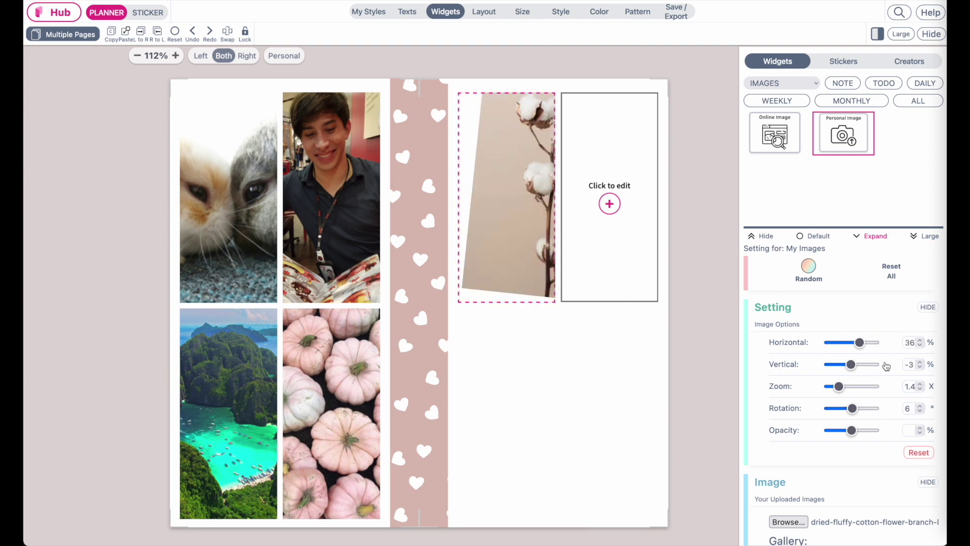
pyautogui.click(918, 453)
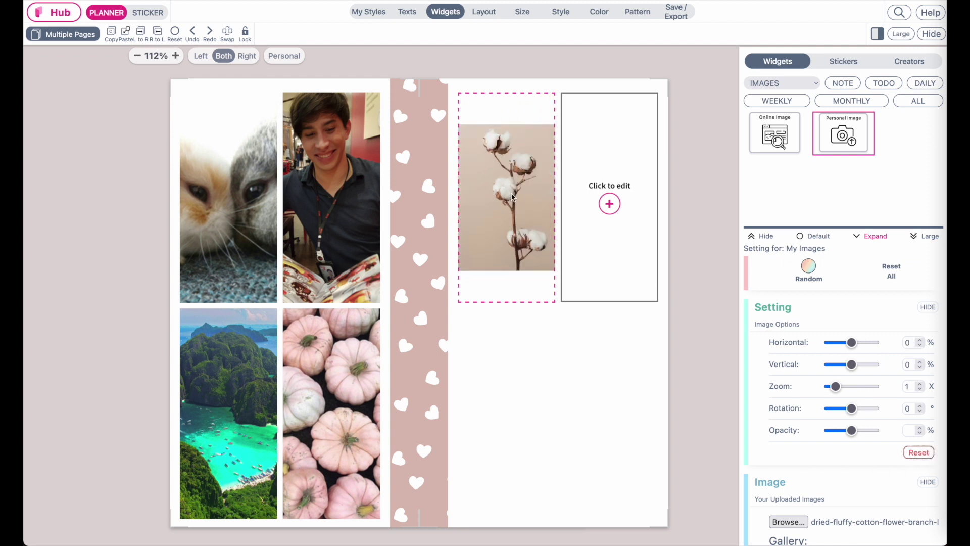
pyautogui.scroll(4, 526, 176)
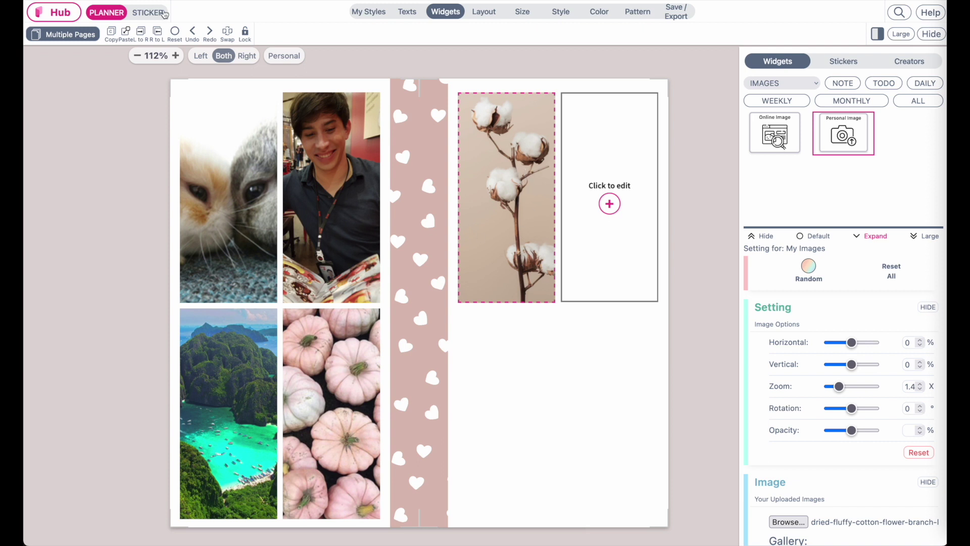
# Step: Switch to STICKER mode and browse the sticker panel sections and the Autumn stickers
pyautogui.click(147, 15)
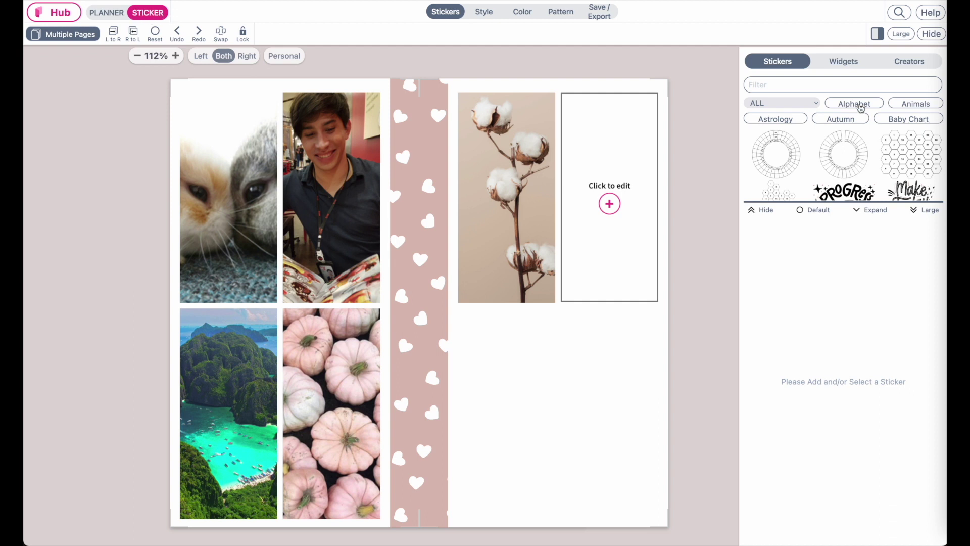
pyautogui.click(851, 63)
pyautogui.click(784, 61)
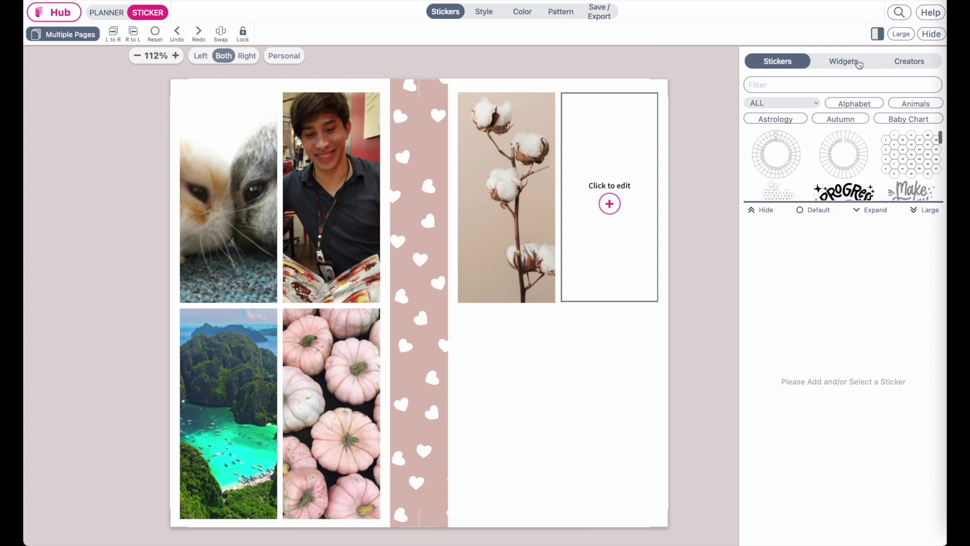
pyautogui.click(858, 60)
pyautogui.click(910, 61)
pyautogui.click(773, 61)
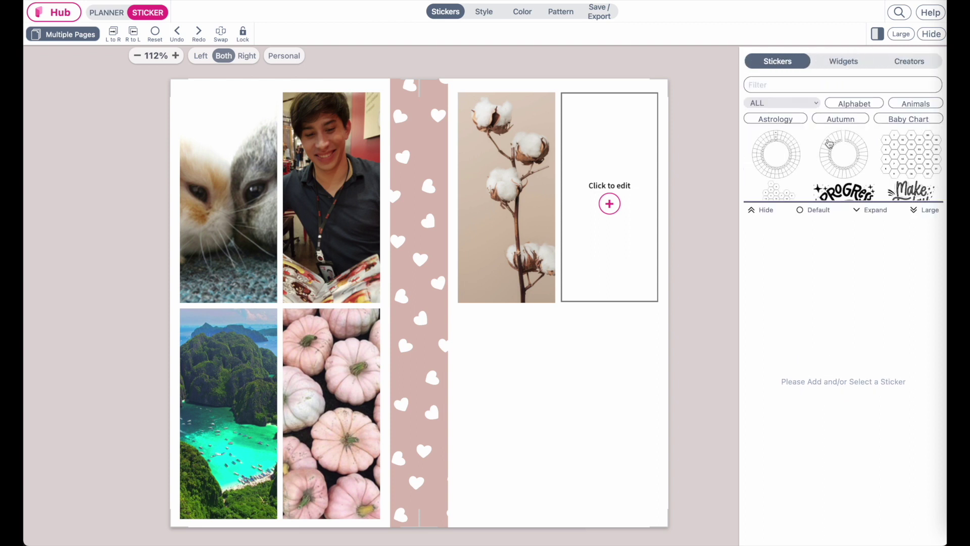
pyautogui.click(877, 211)
pyautogui.click(850, 121)
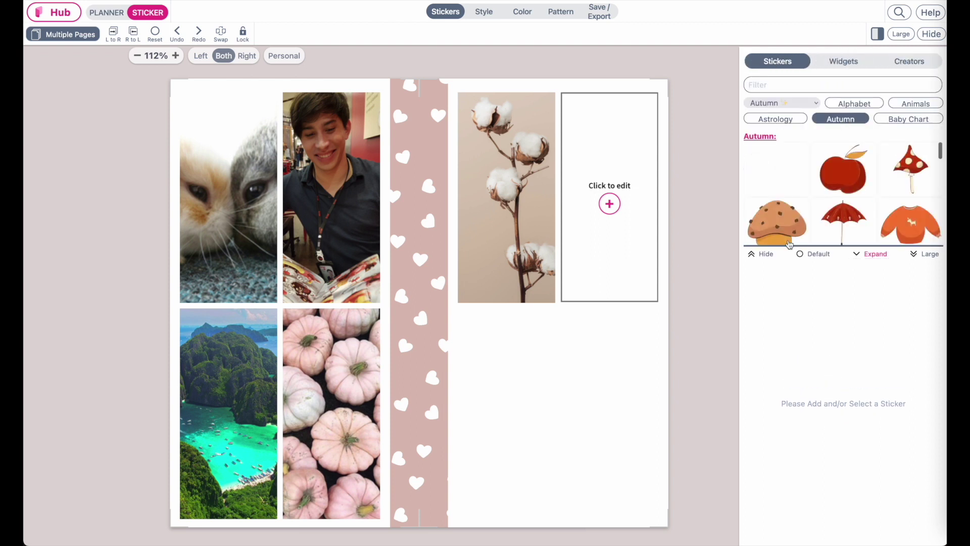
# Step: Add a Large Personal Image widget from the Widgets tab as a sticker
pyautogui.click(842, 62)
pyautogui.click(923, 208)
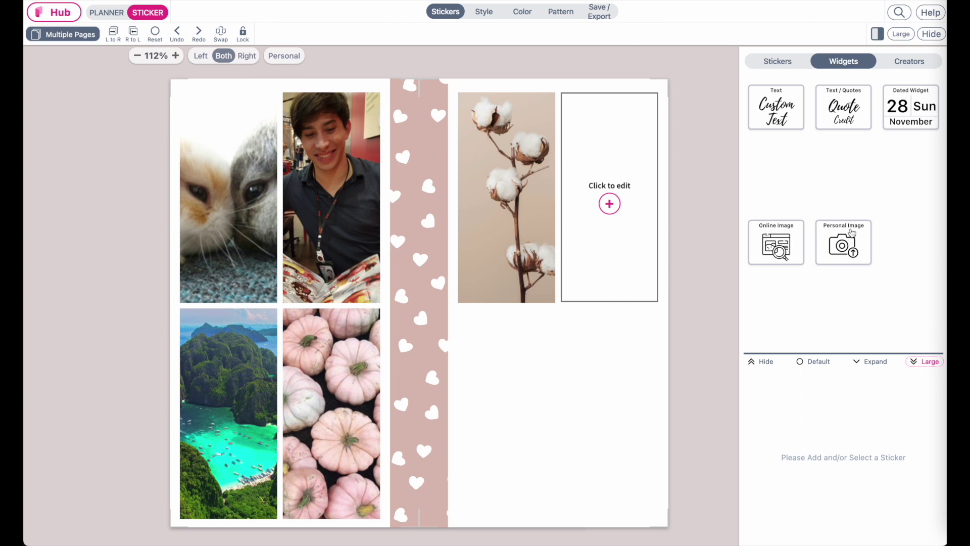
pyautogui.click(847, 240)
# Step: Move the new image sticker to the page's lower right and cancel a file upload attempt
pyautogui.click(450, 164)
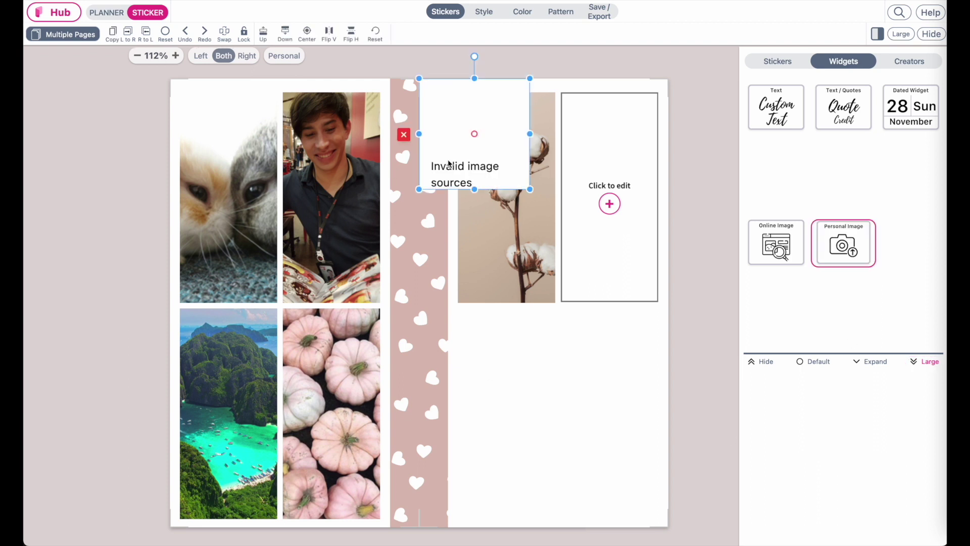
pyautogui.moveTo(465, 177); pyautogui.dragTo(562, 435)
pyautogui.click(819, 359)
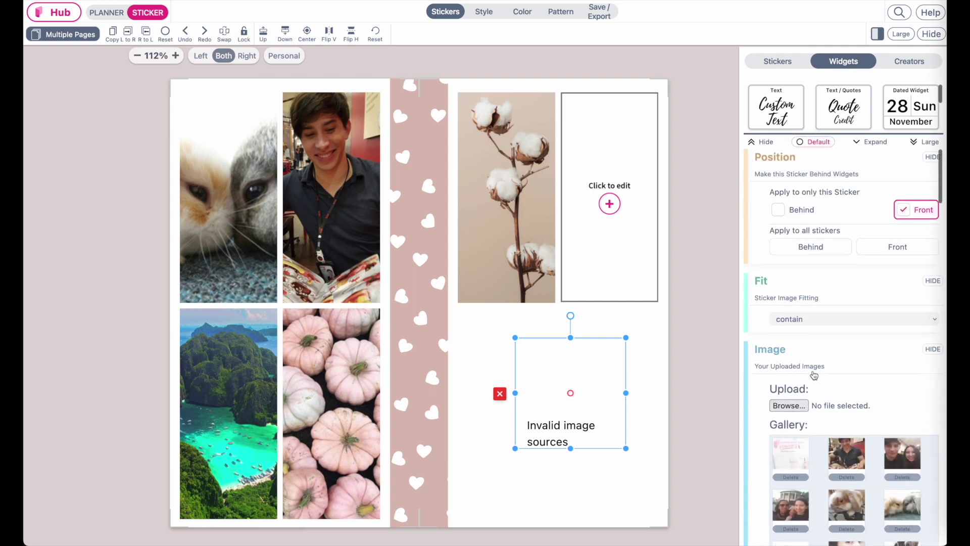
pyautogui.scroll(-2, 791, 284)
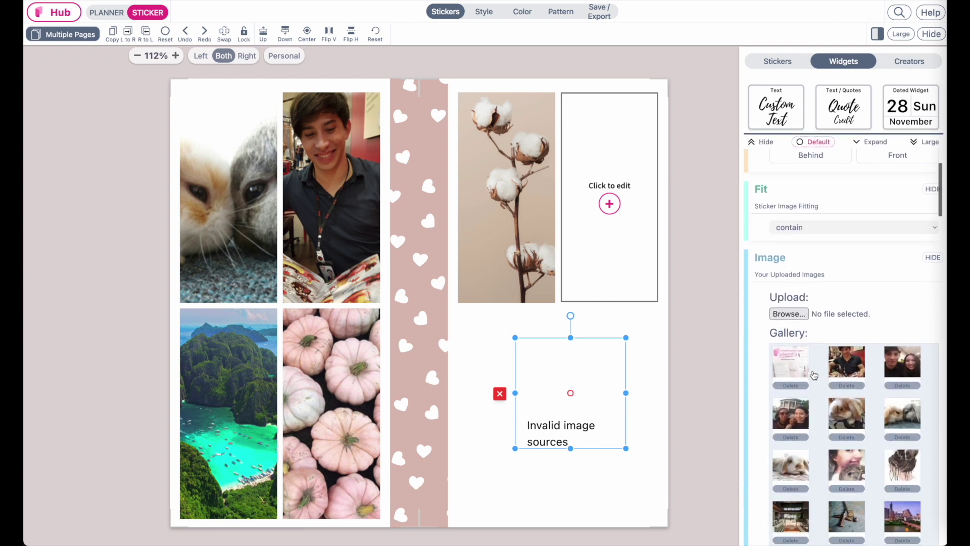
pyautogui.click(788, 312)
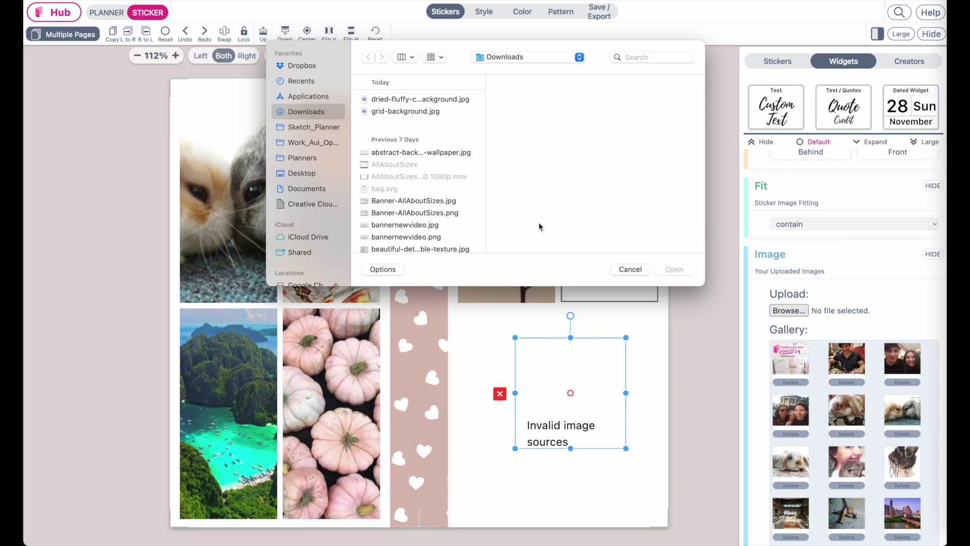
pyautogui.click(631, 269)
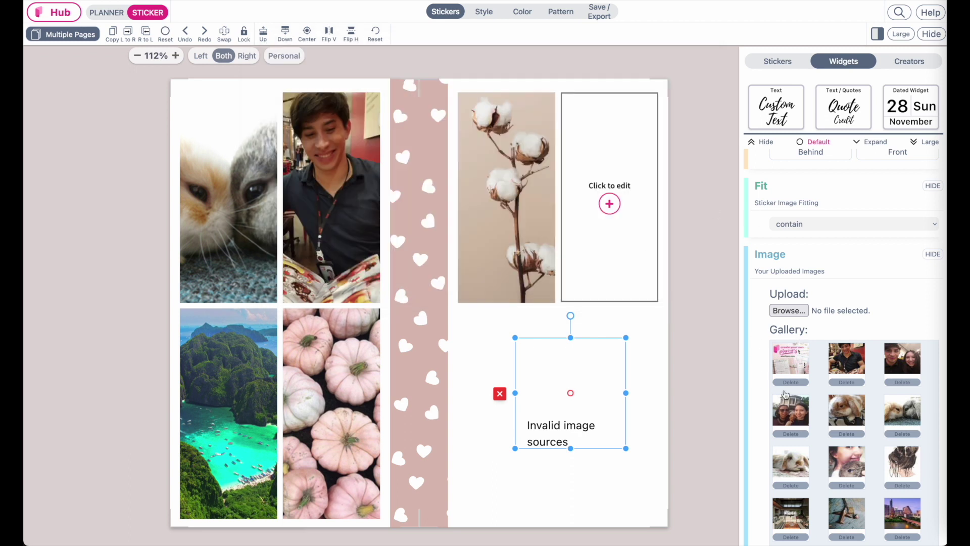
# Step: Fill the sticker with the hair-bun illustration, resize it, and place it below the photo frame
pyautogui.scroll(-3, 824, 401)
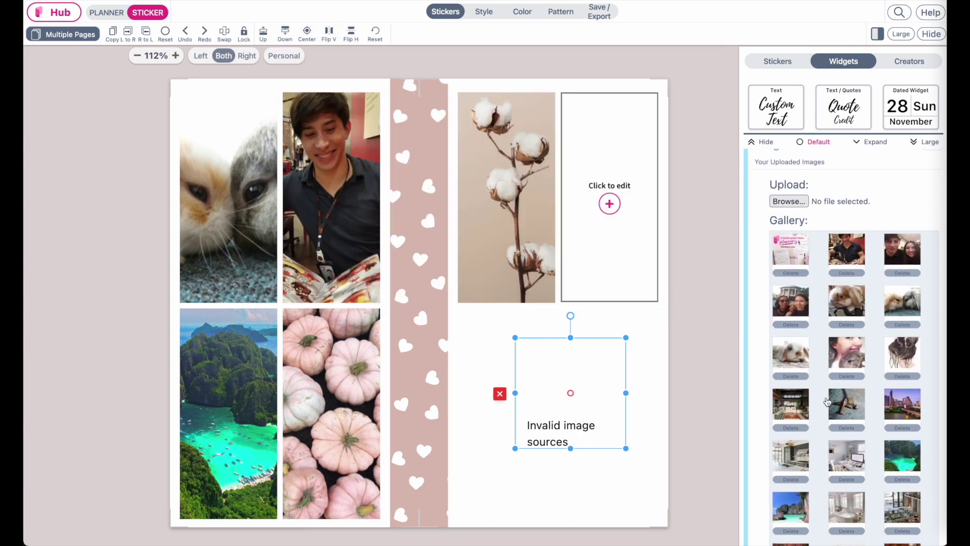
pyautogui.scroll(-3, 884, 304)
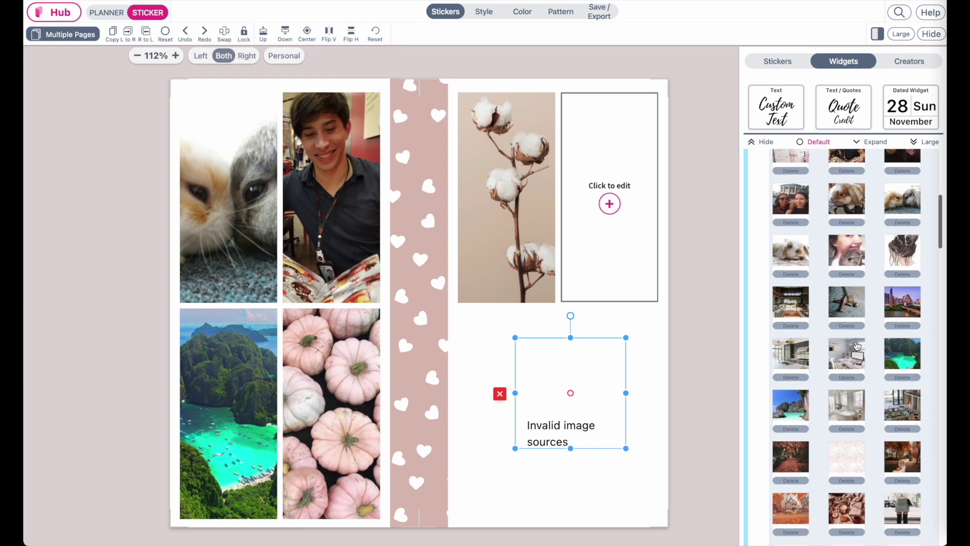
pyautogui.click(911, 242)
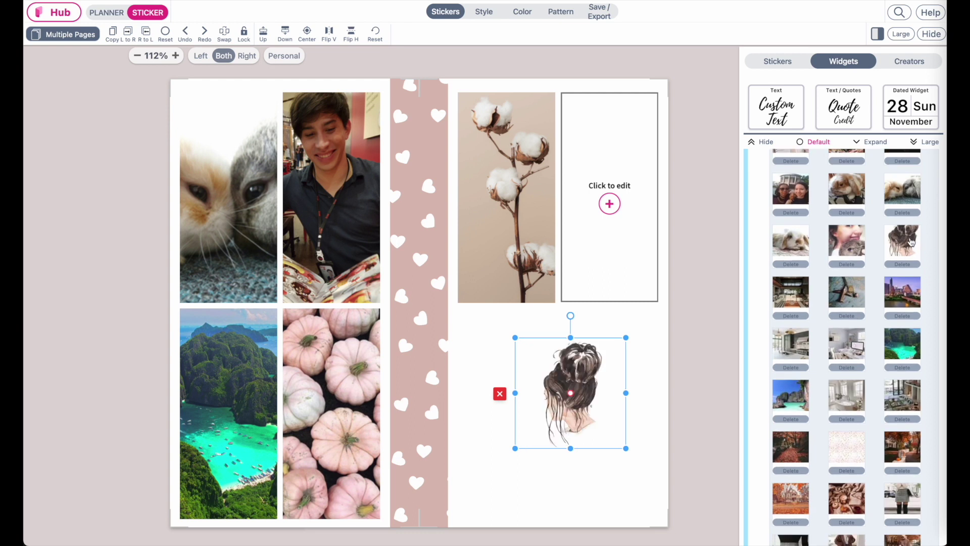
pyautogui.moveTo(632, 457)
pyautogui.mouseDown()
pyautogui.moveTo(607, 526)
pyautogui.moveTo(691, 533)
pyautogui.moveTo(567, 383)
pyautogui.moveTo(656, 492)
pyautogui.moveTo(581, 425)
pyautogui.moveTo(645, 494)
pyautogui.moveTo(626, 467)
pyautogui.mouseUp()
pyautogui.moveTo(587, 400); pyautogui.dragTo(629, 397)
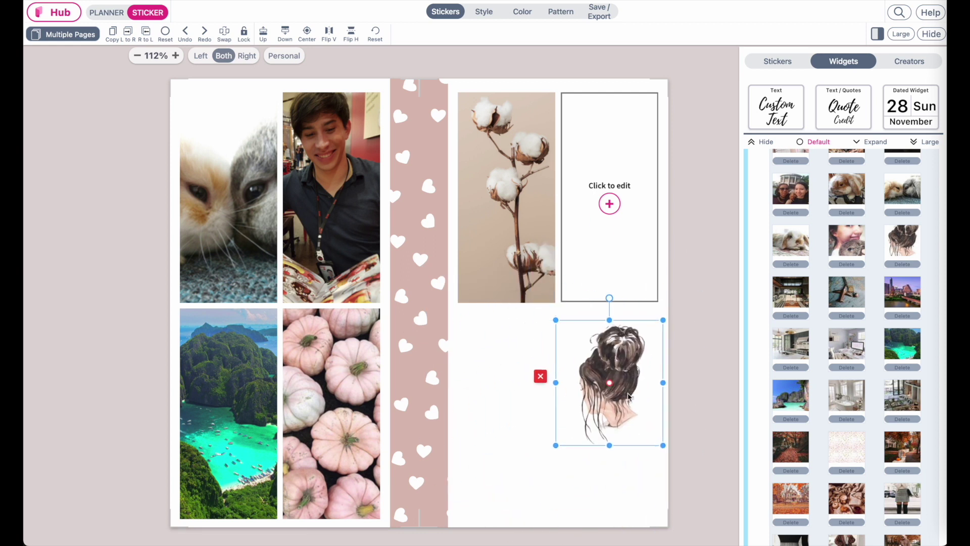
pyautogui.moveTo(627, 396); pyautogui.dragTo(614, 412)
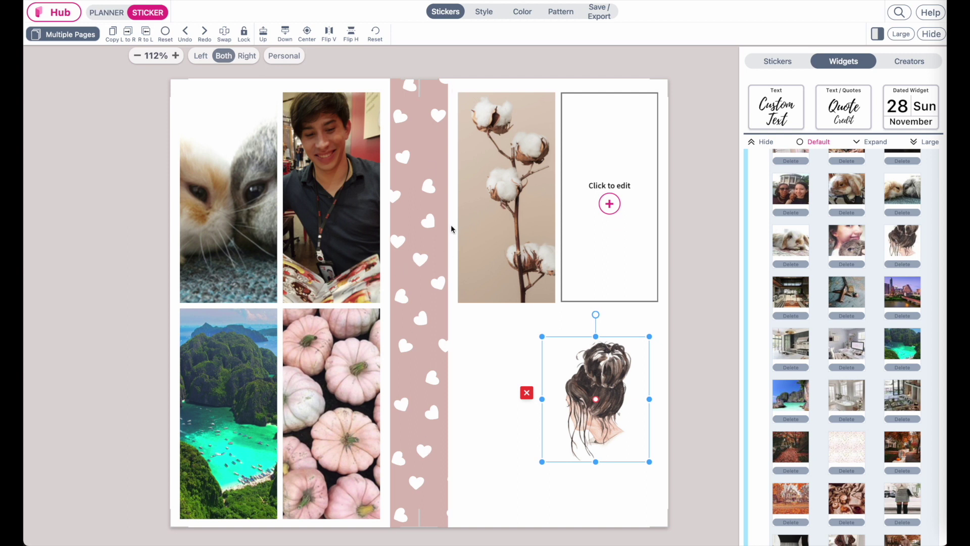
# Step: In PLANNER mode, try centre-strip background patterns, settling on the pink Nautical1 rope
pyautogui.click(106, 13)
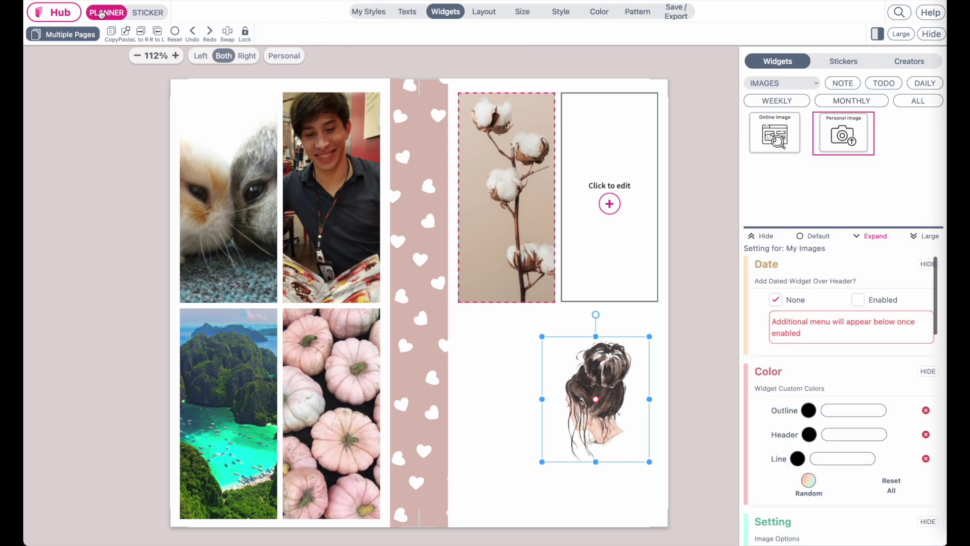
pyautogui.click(637, 15)
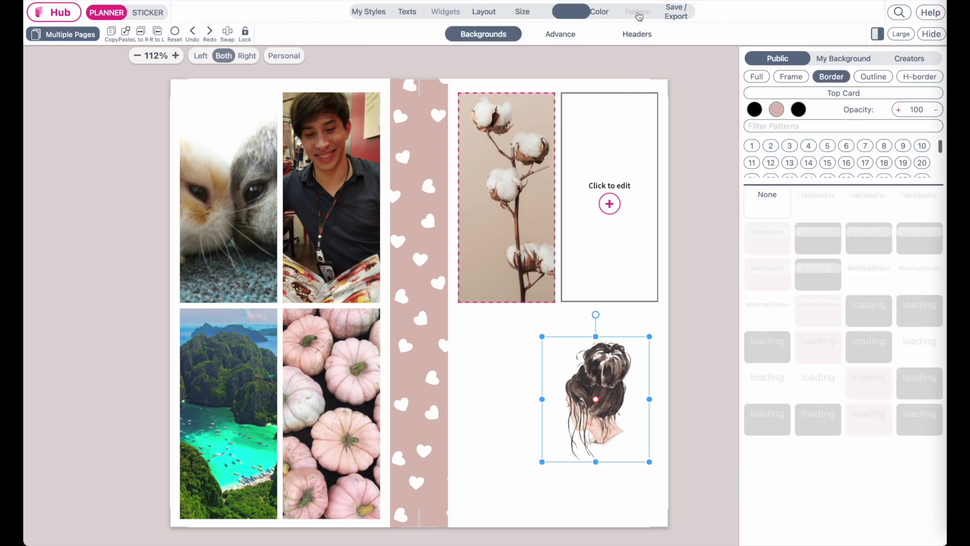
pyautogui.click(767, 243)
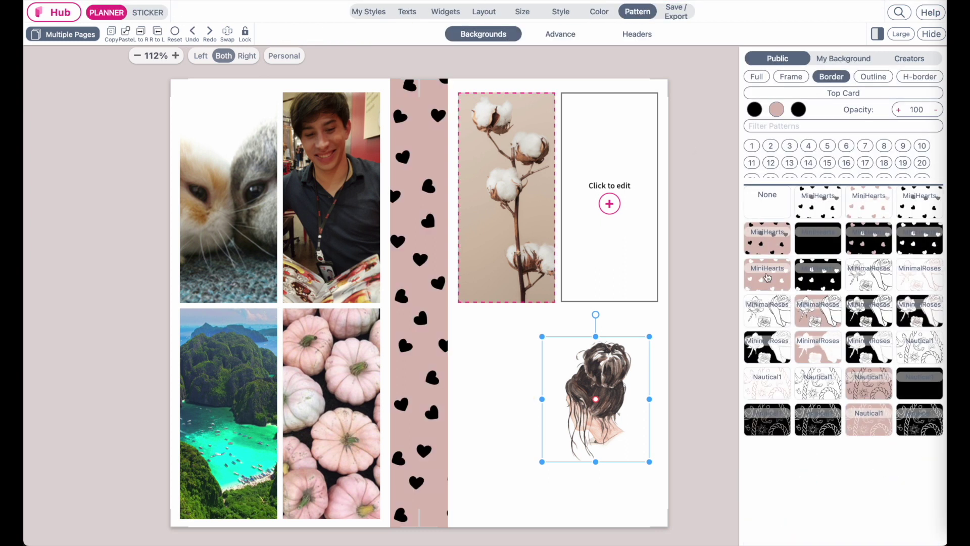
pyautogui.click(767, 276)
pyautogui.click(821, 356)
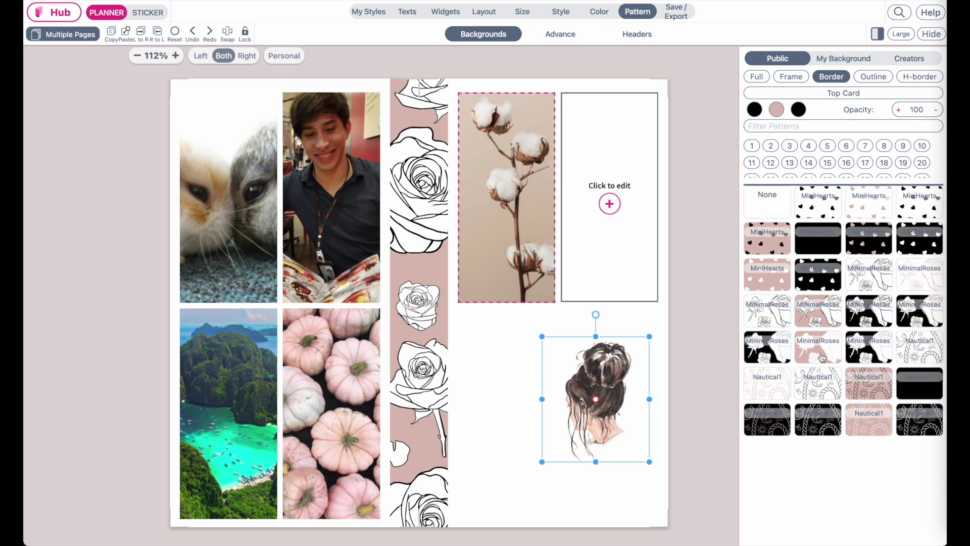
pyautogui.click(919, 390)
pyautogui.click(886, 392)
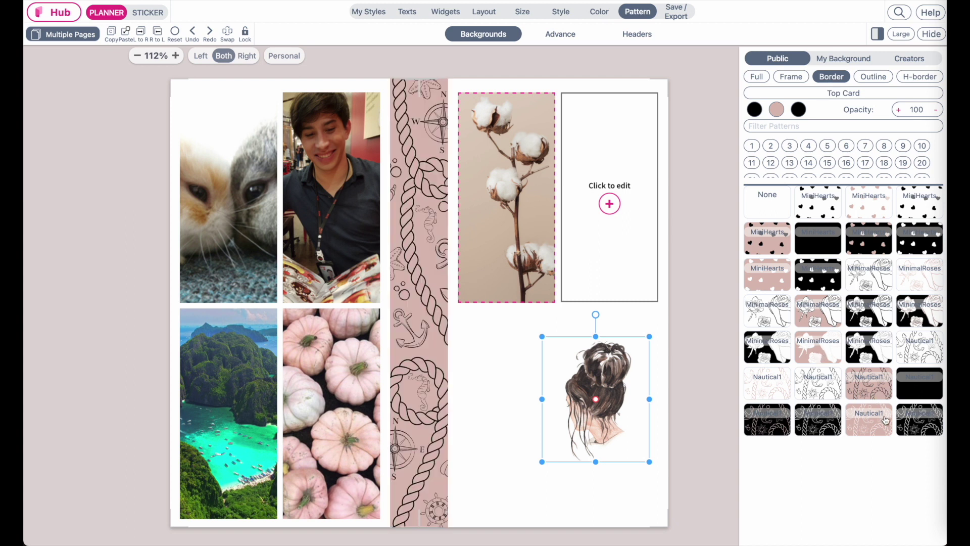
# Step: Cycle the rope pattern through Full, Frame, Border, Outline, H-border and Top Card placements
pyautogui.click(760, 76)
pyautogui.click(791, 79)
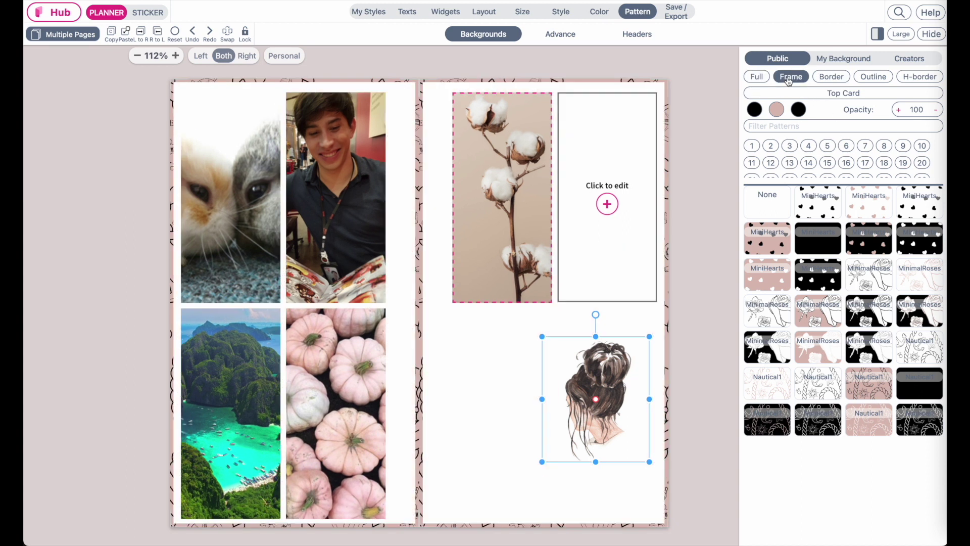
pyautogui.click(836, 79)
pyautogui.click(881, 78)
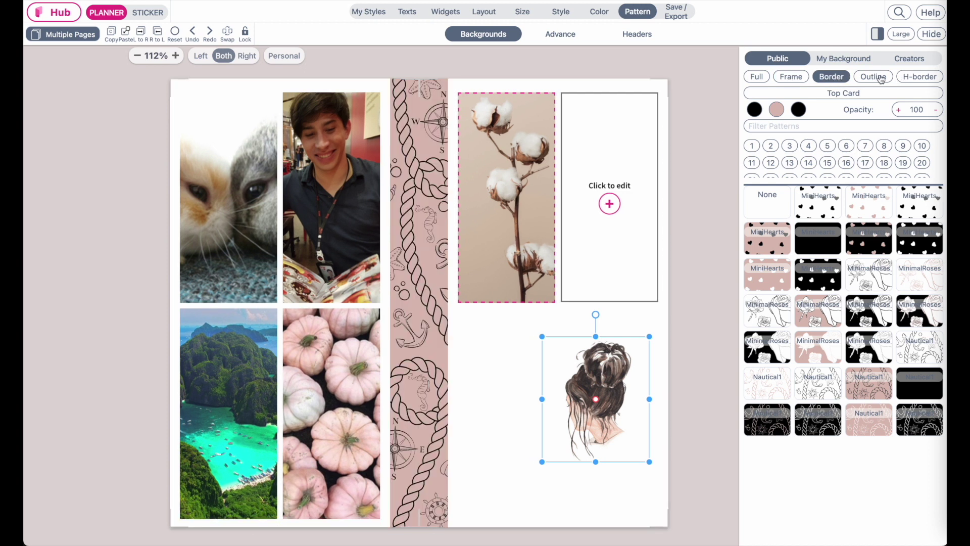
pyautogui.click(917, 77)
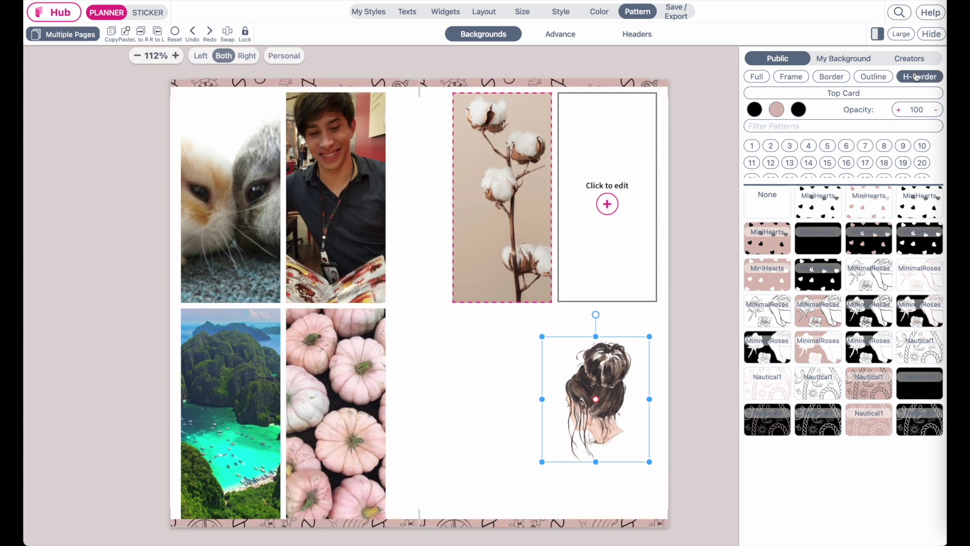
pyautogui.click(847, 96)
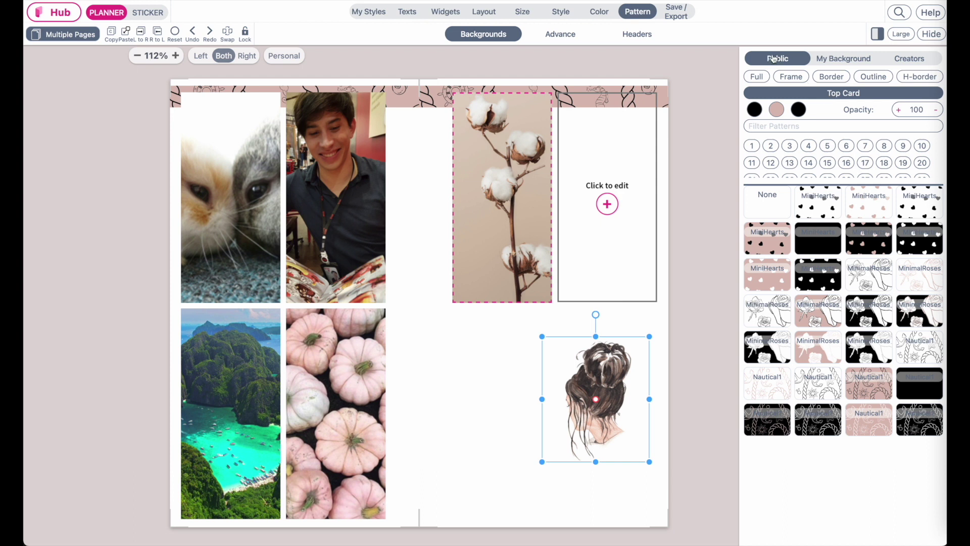
# Step: Try several patterns for the top band and settle on the MinimalRoses line drawing
pyautogui.click(783, 254)
pyautogui.click(770, 279)
pyautogui.click(816, 281)
pyautogui.click(852, 283)
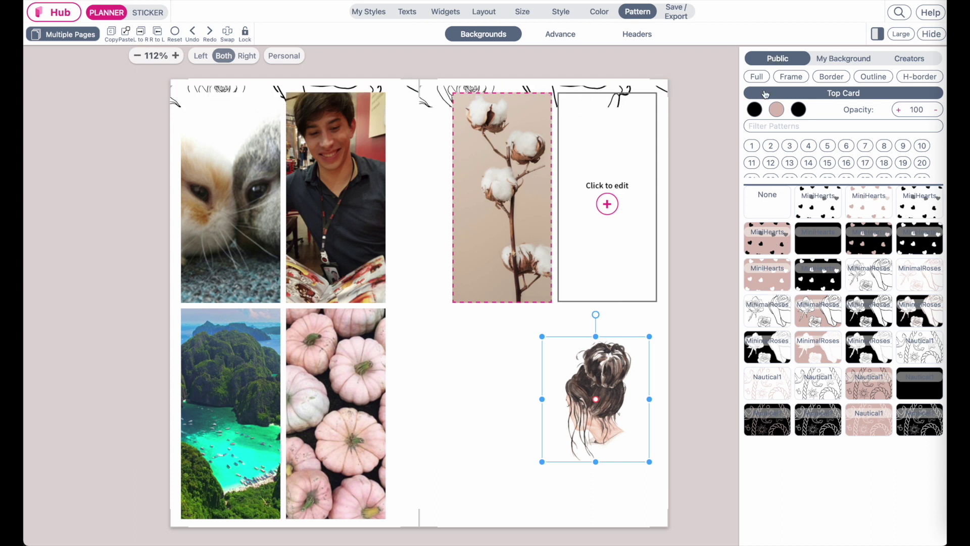
pyautogui.click(839, 59)
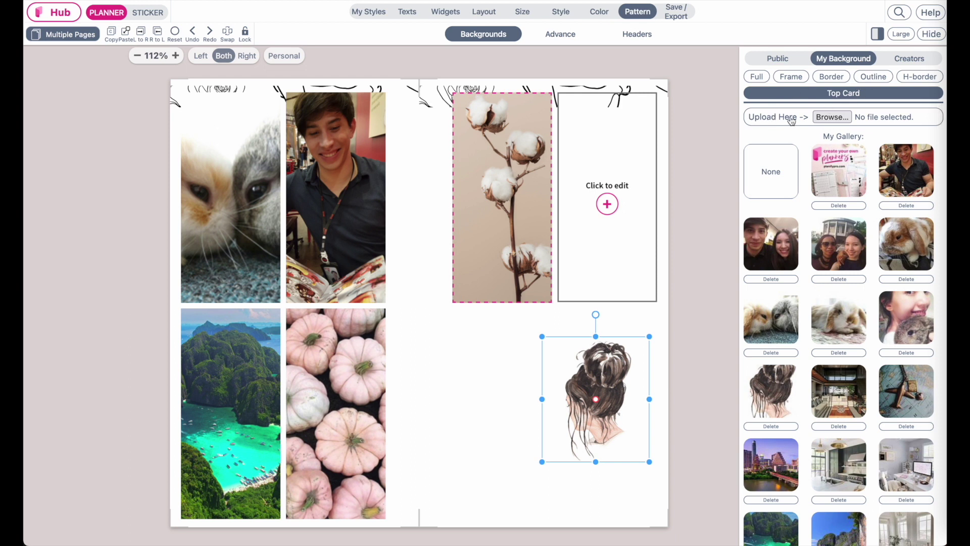
# Step: Browse Downloads and upload grid-background.jpg as a personal background
pyautogui.click(839, 120)
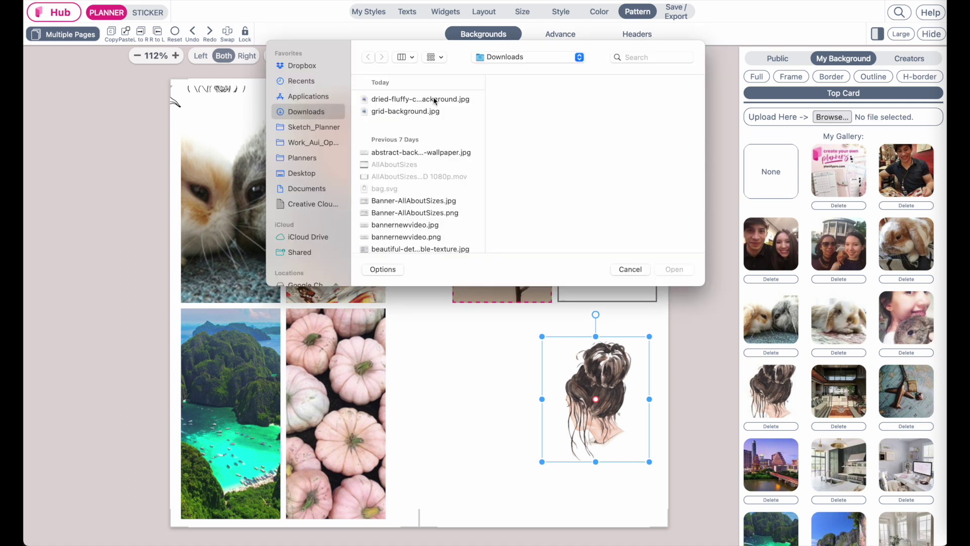
pyautogui.click(434, 99)
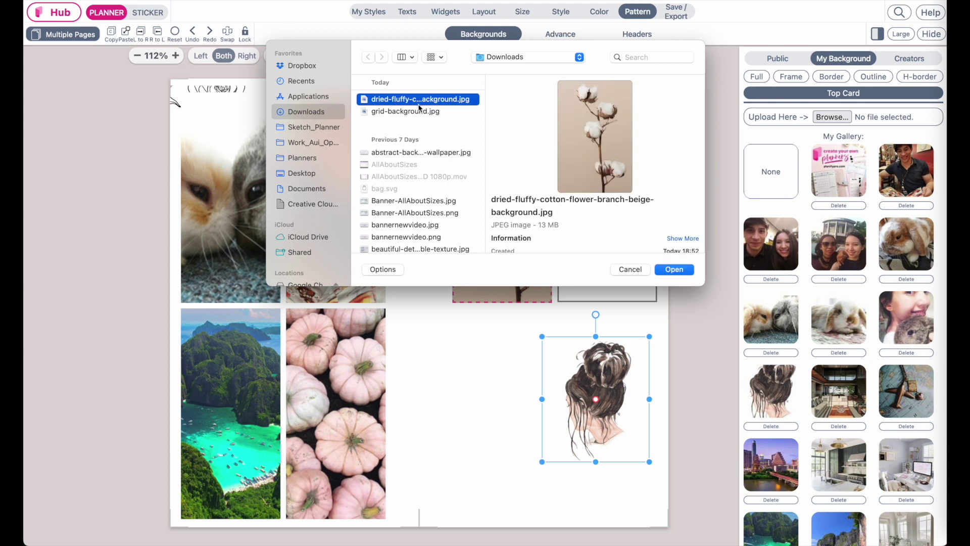
pyautogui.click(416, 112)
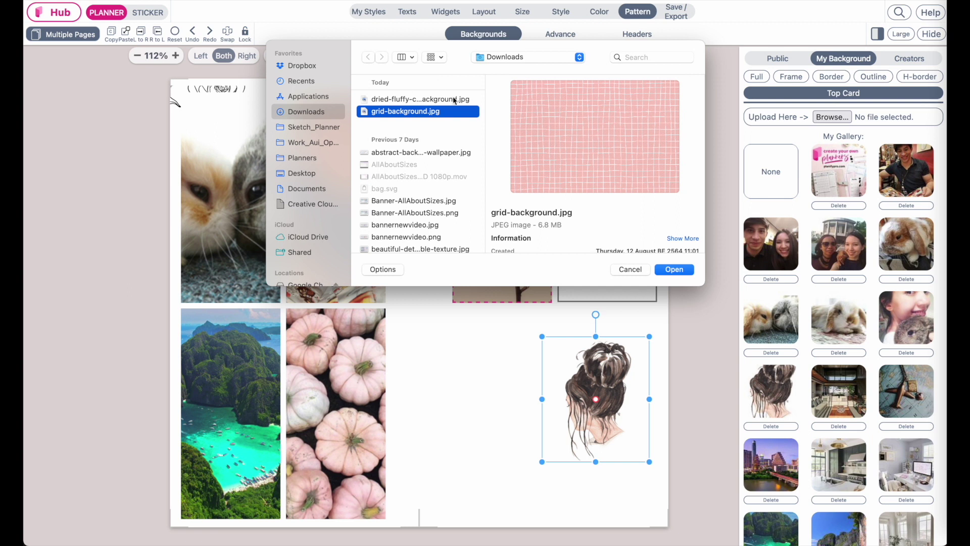
pyautogui.click(678, 271)
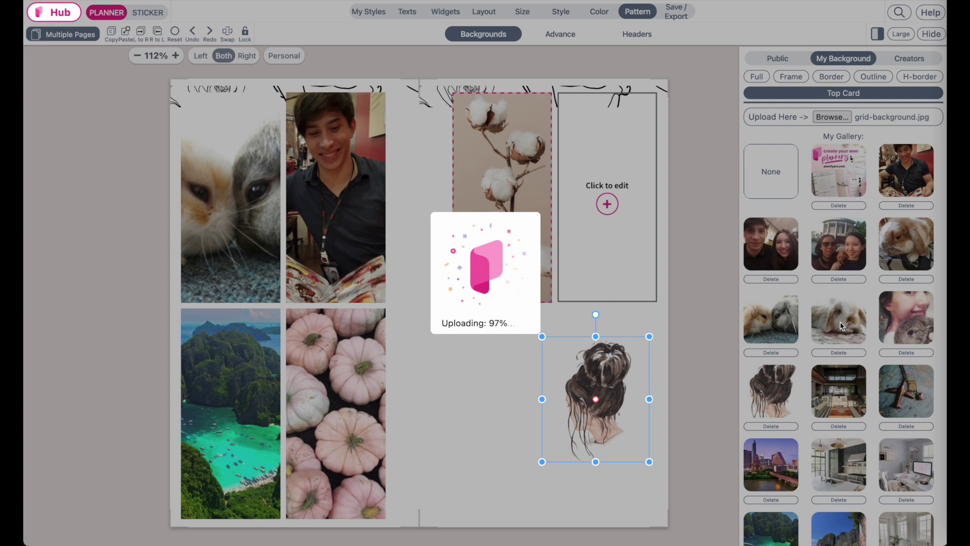
# Step: Apply the pink grid thumbnail, trying Full, Frame, Border and Outline before ending on H-border
pyautogui.scroll(-15, 842, 326)
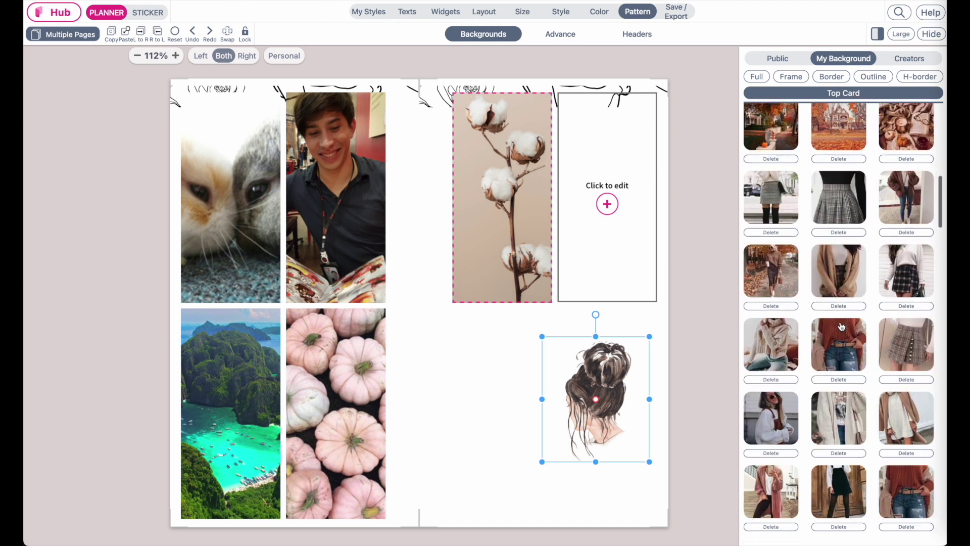
pyautogui.scroll(-10, 842, 326)
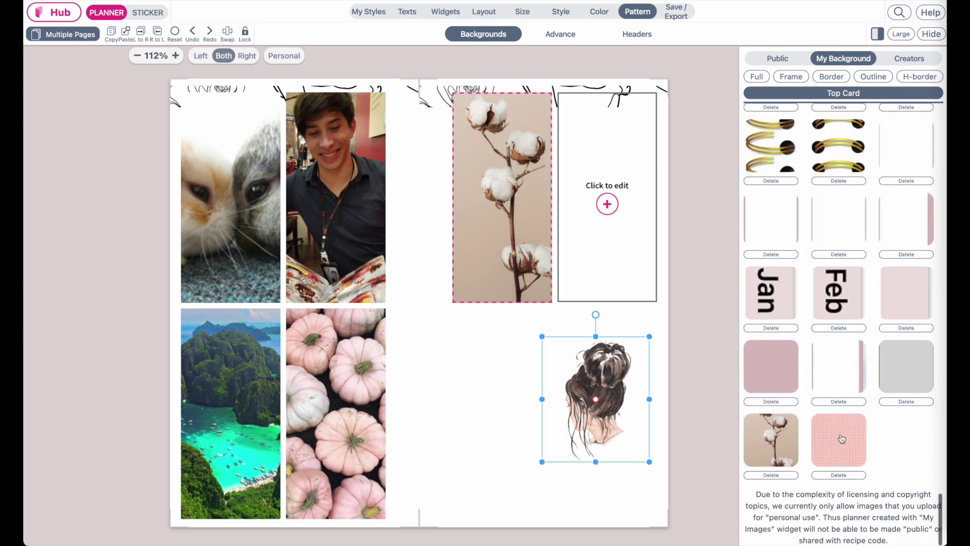
pyautogui.click(834, 439)
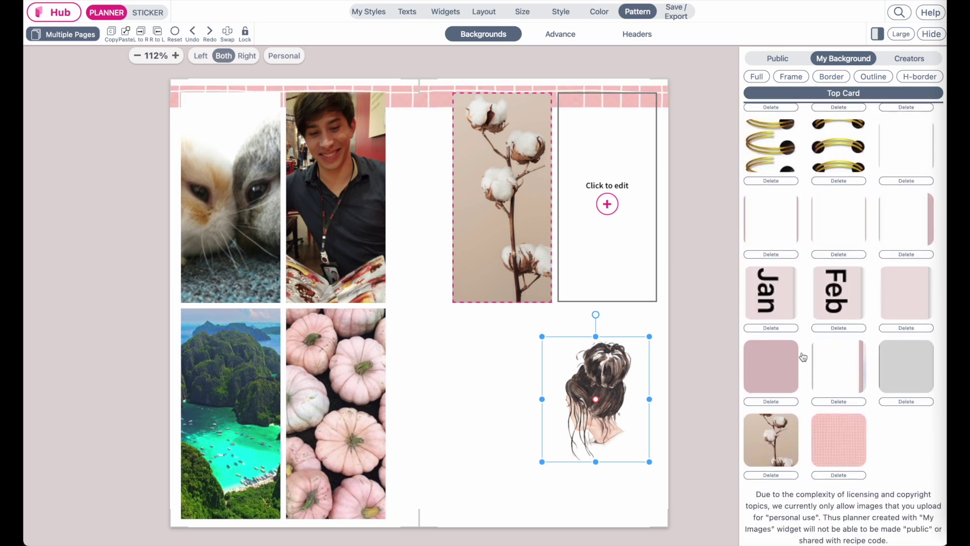
pyautogui.click(755, 79)
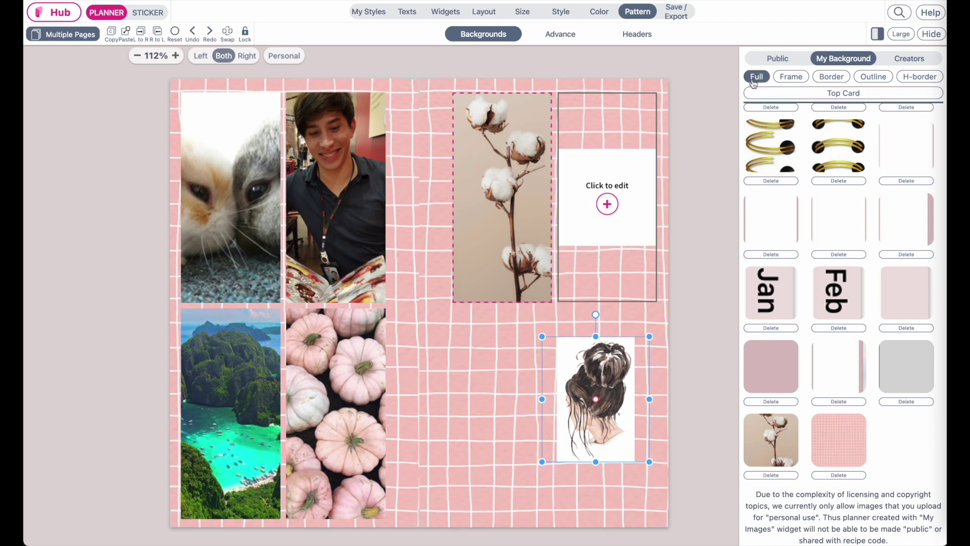
pyautogui.click(790, 78)
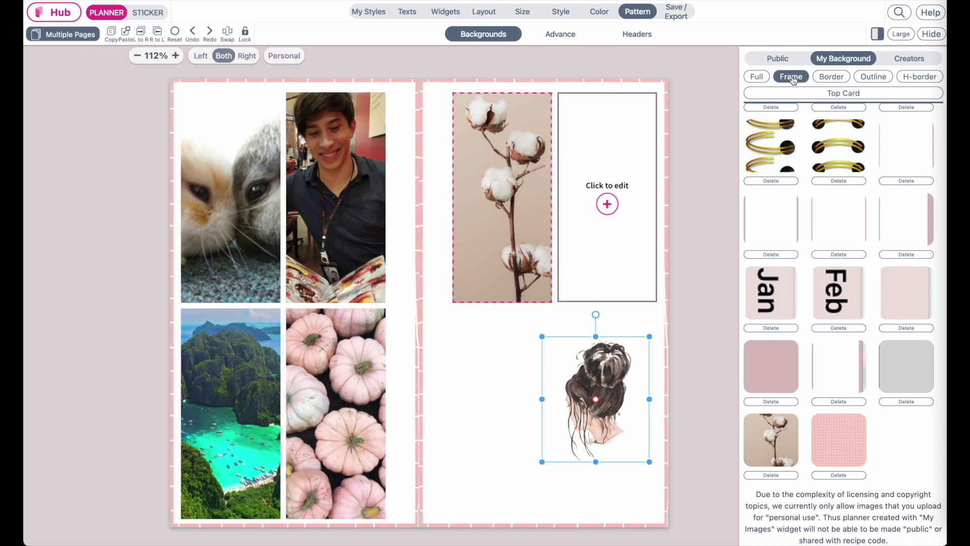
pyautogui.click(832, 81)
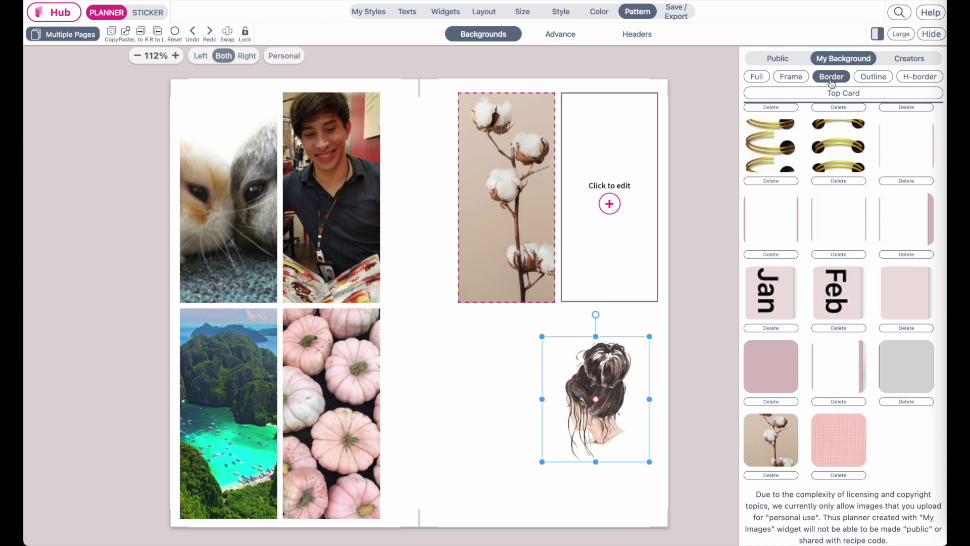
pyautogui.click(873, 79)
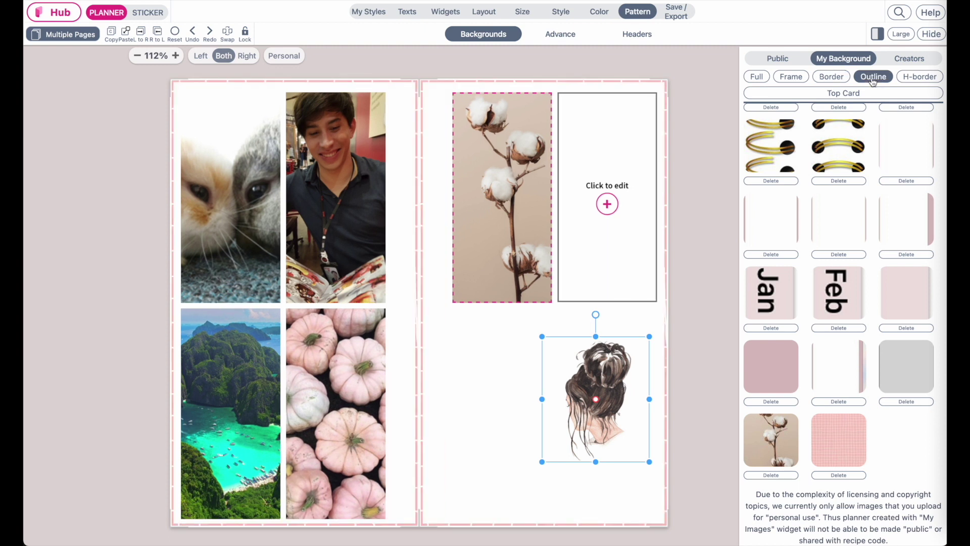
pyautogui.click(921, 80)
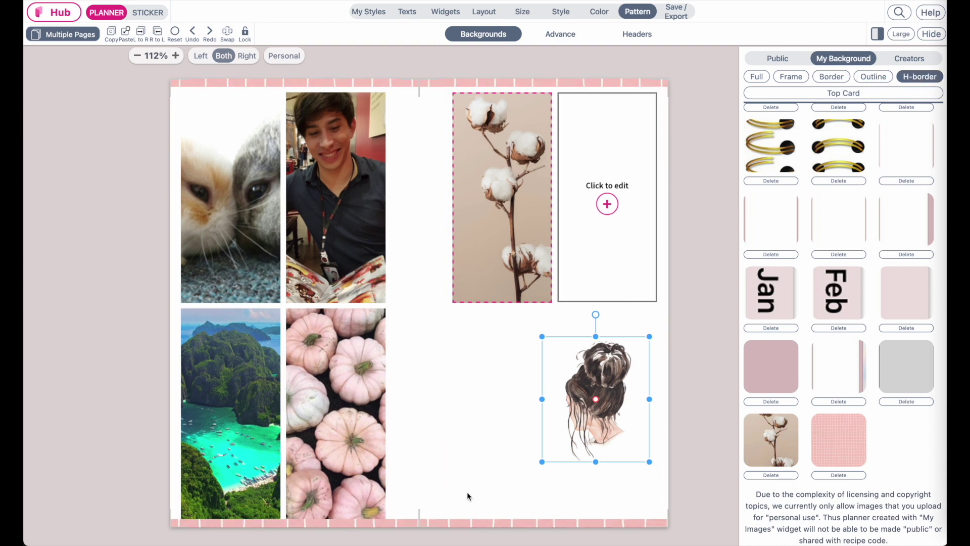
# Step: Apply the uploaded pink grid as a Full background across both planner pages
pyautogui.click(838, 440)
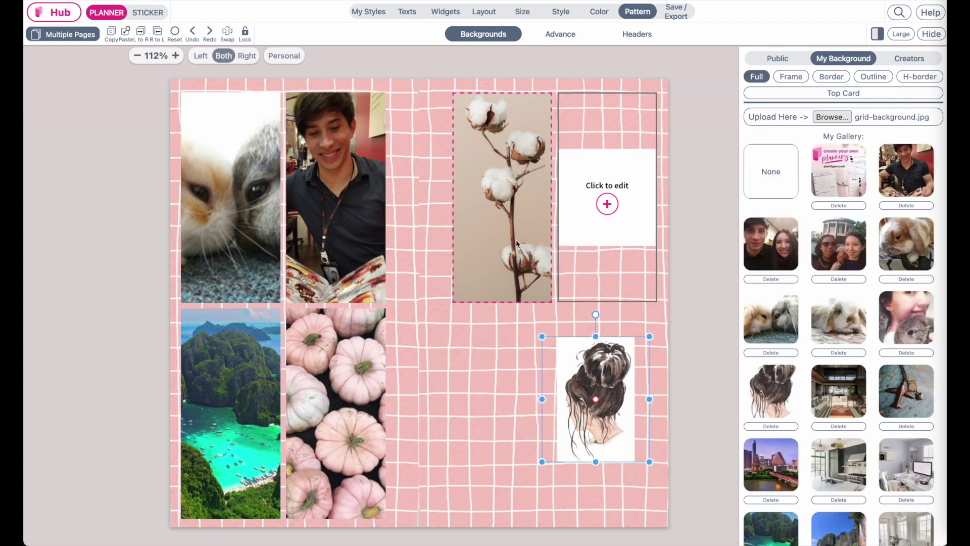